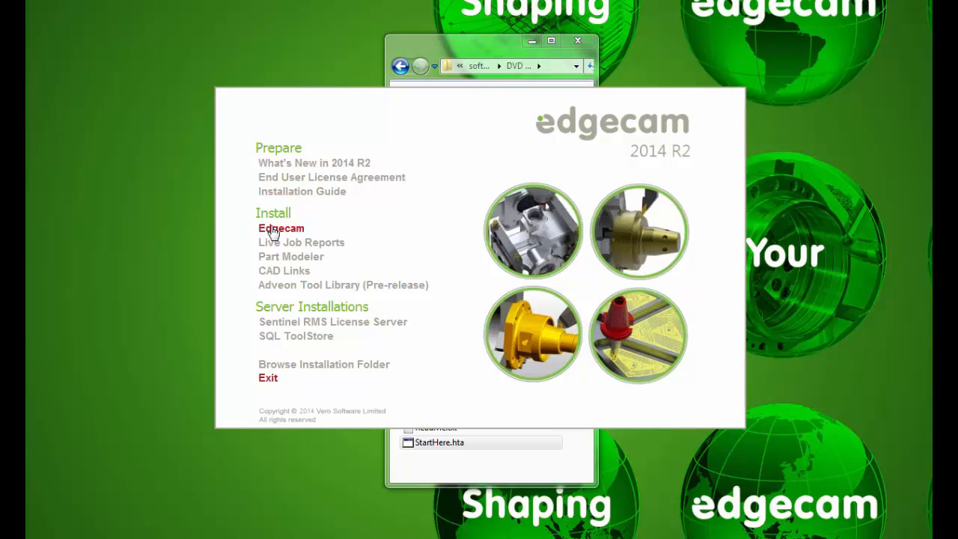
# Start the Edgecam installation from the 2014 R2 install screen with English as the setup language
pyautogui.click(273, 230)
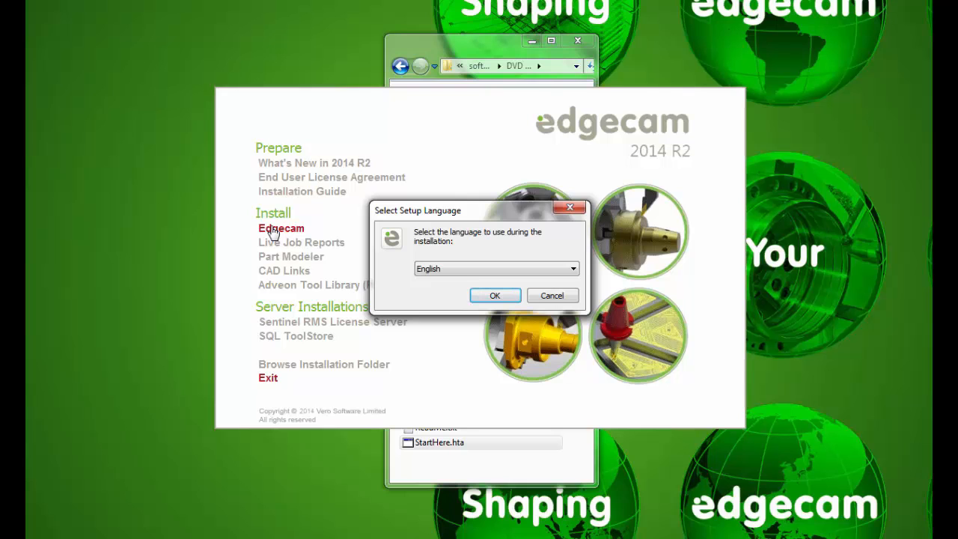
pyautogui.click(494, 295)
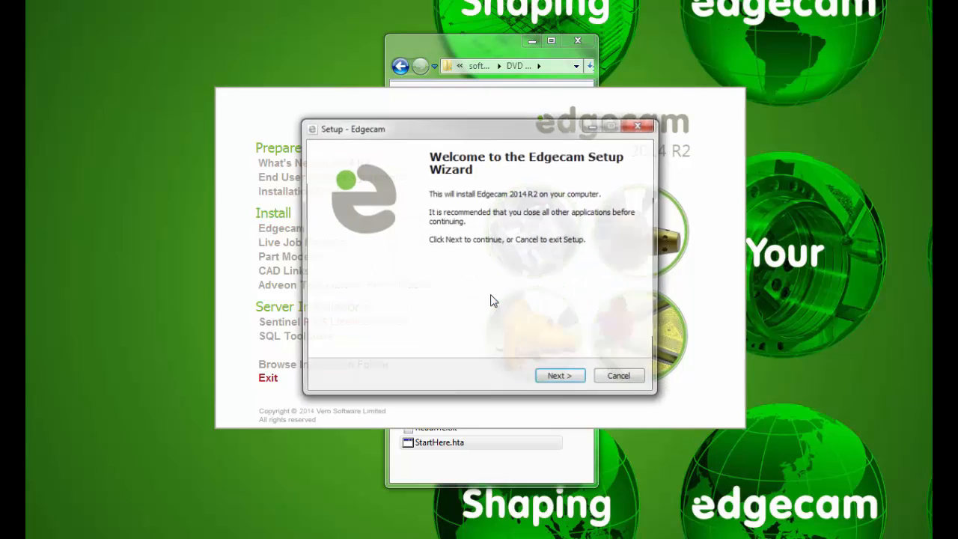
pyautogui.click(561, 379)
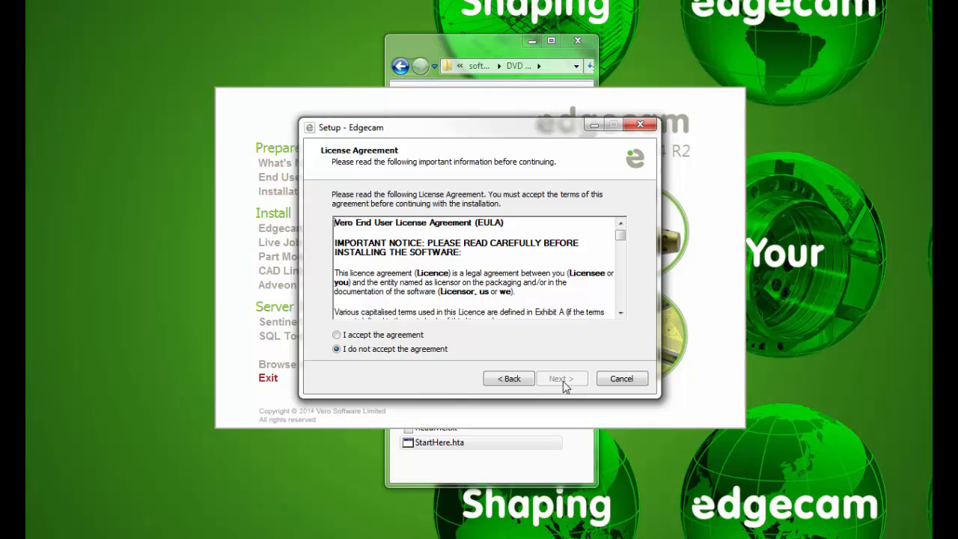
# Accept the license agreement and keep the default destination folder for Edgecam
pyautogui.click(337, 334)
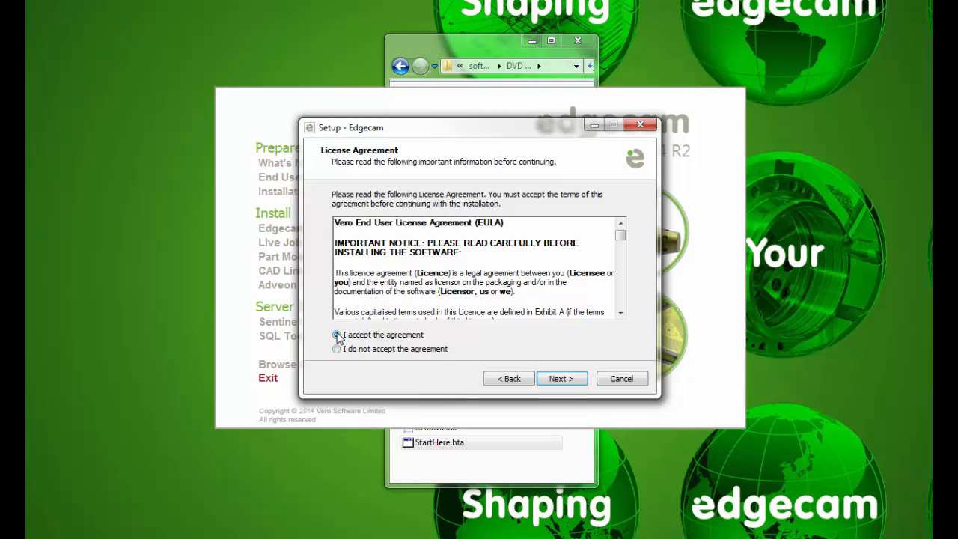
pyautogui.click(557, 379)
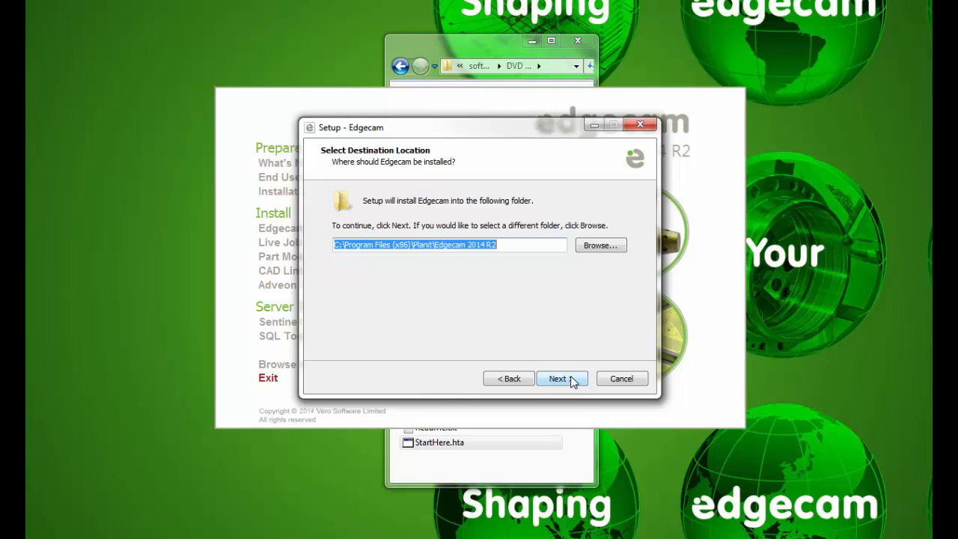
pyautogui.click(573, 382)
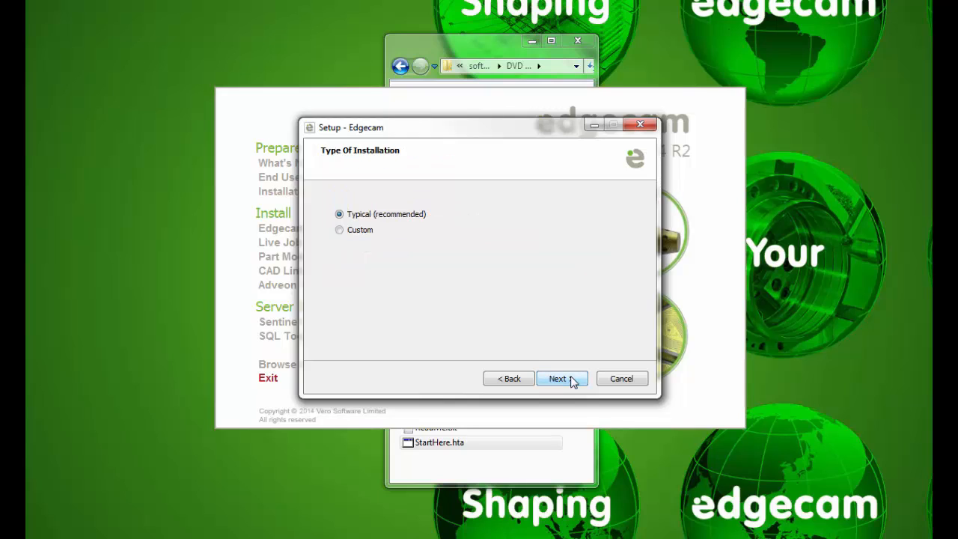
# Review the components offered by the Custom installation type and return to the installation type choice
pyautogui.click(340, 230)
pyautogui.click(561, 378)
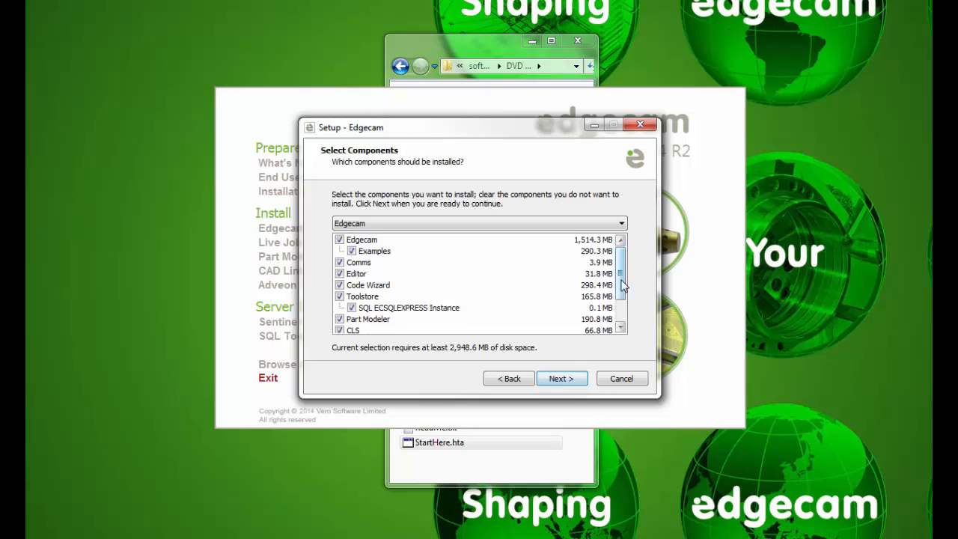
pyautogui.moveTo(621, 279); pyautogui.dragTo(621, 258)
pyautogui.click(509, 379)
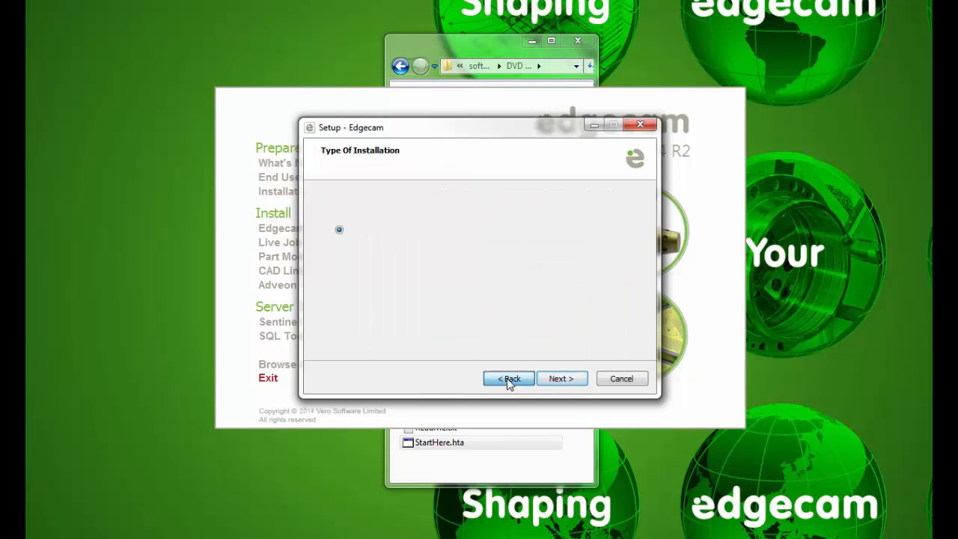
# Install Edgecam as a Typical installation, keeping the default Start Menu folder and the Milling - Inch environment
pyautogui.click(363, 215)
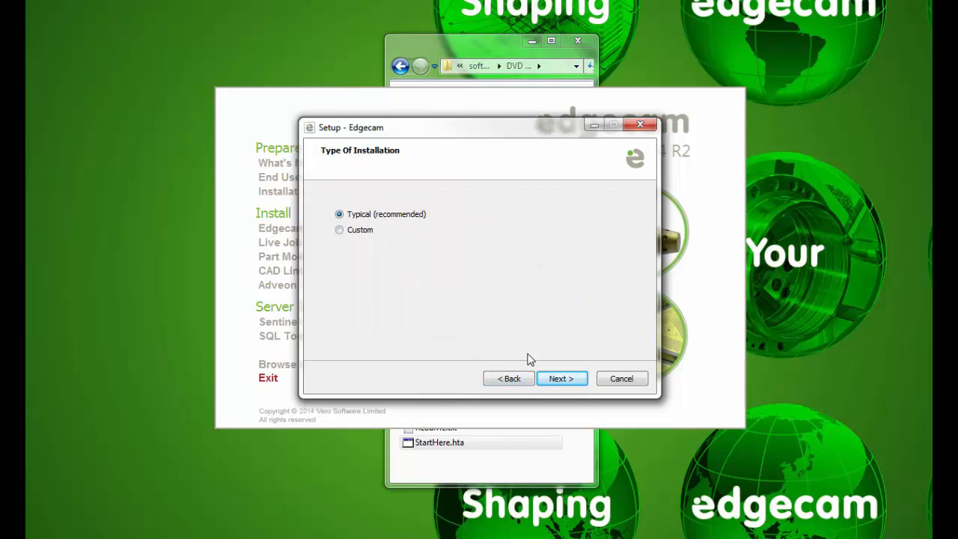
pyautogui.click(561, 378)
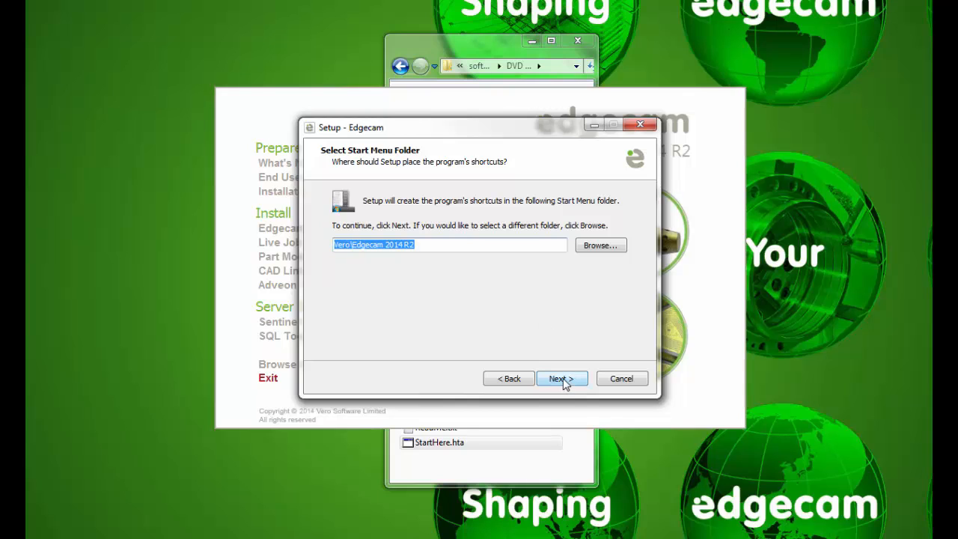
pyautogui.click(562, 378)
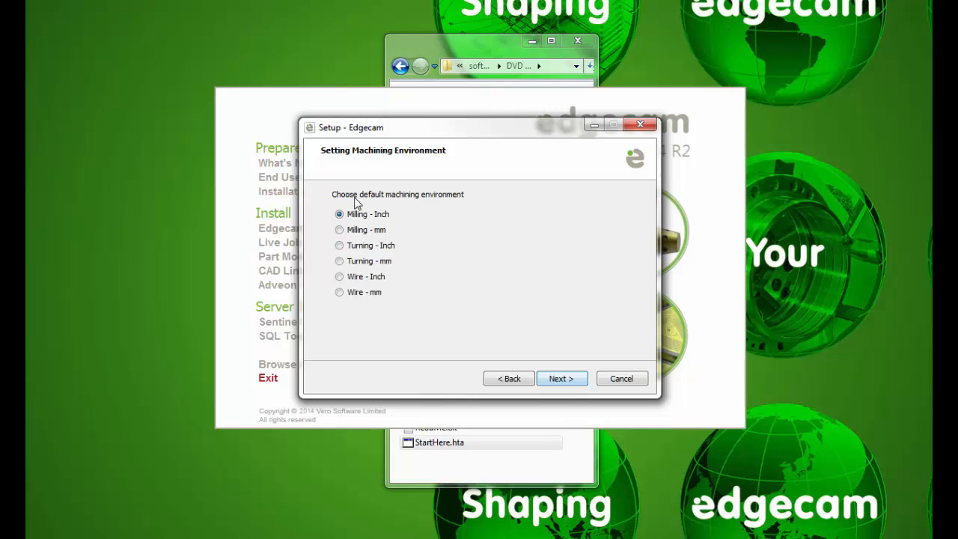
pyautogui.click(562, 378)
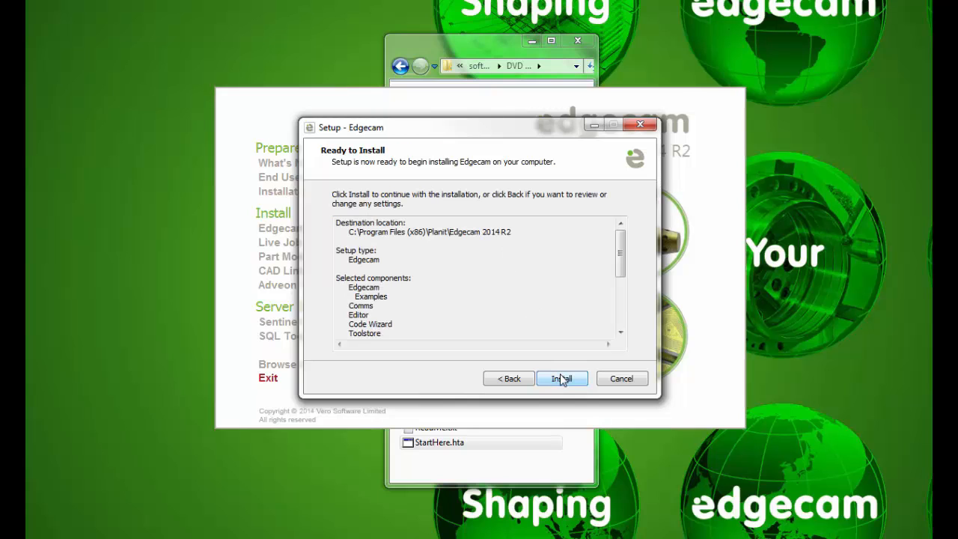
pyautogui.click(564, 379)
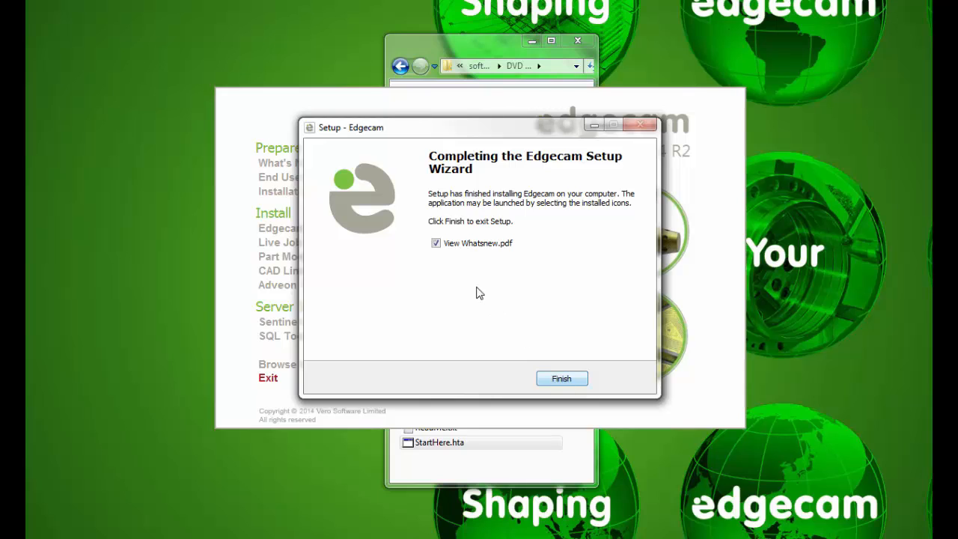
# Finish the setup without viewing Whatsnew.pdf and exit the installation start screen
pyautogui.click(436, 242)
pyautogui.click(562, 383)
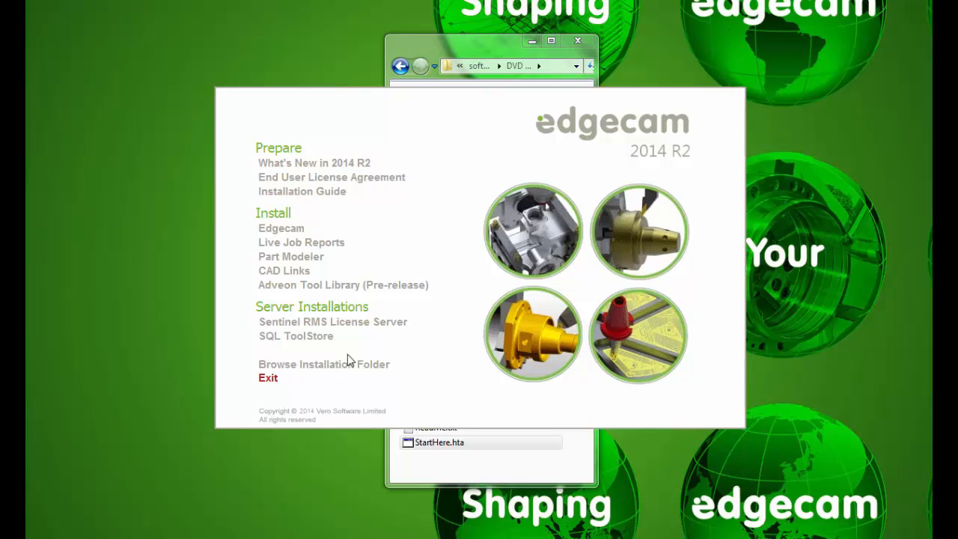
pyautogui.click(270, 380)
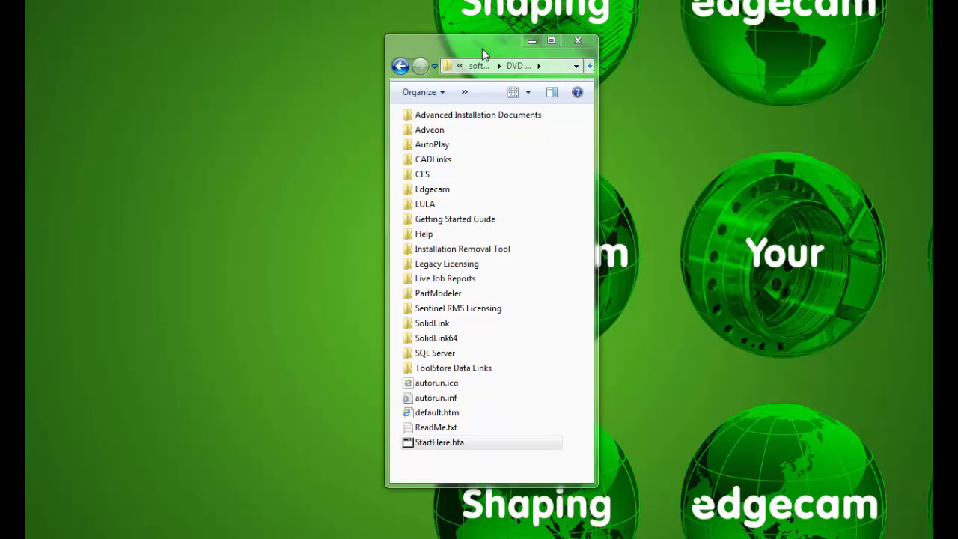
# Examine the removal options of Remove201420.exe in the Installation Removal Tool folder, leaving without removing anything and closing the folder
pyautogui.doubleClick(444, 252)
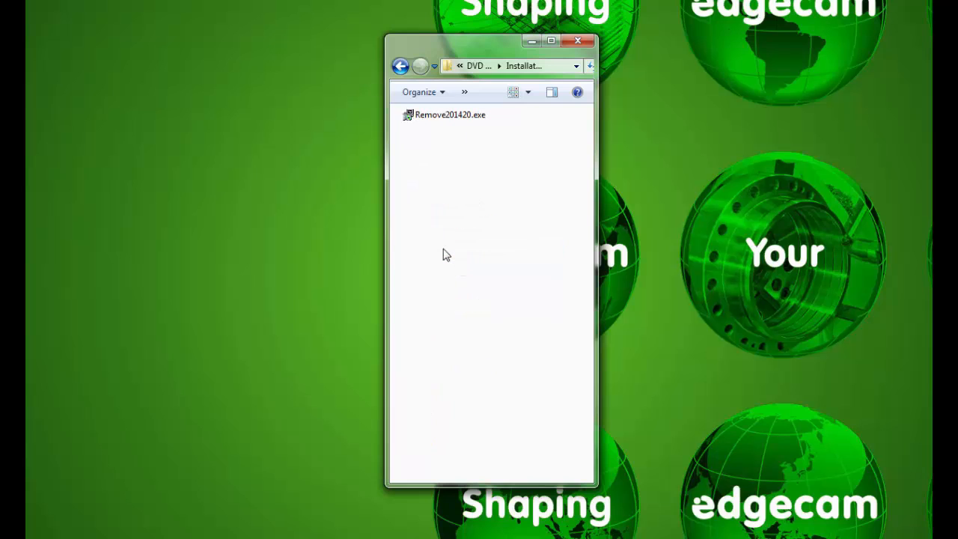
pyautogui.doubleClick(438, 118)
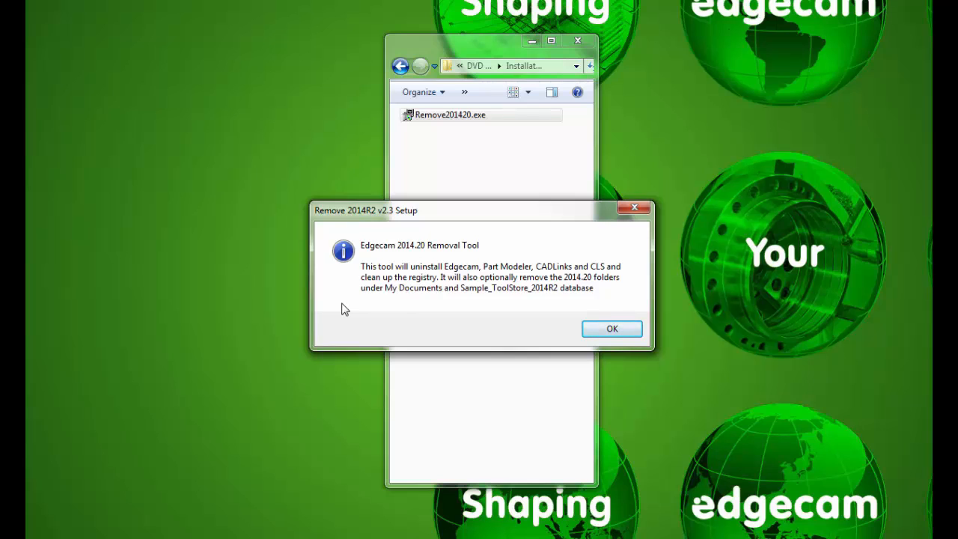
pyautogui.click(612, 330)
pyautogui.moveTo(617, 260); pyautogui.dragTo(624, 239)
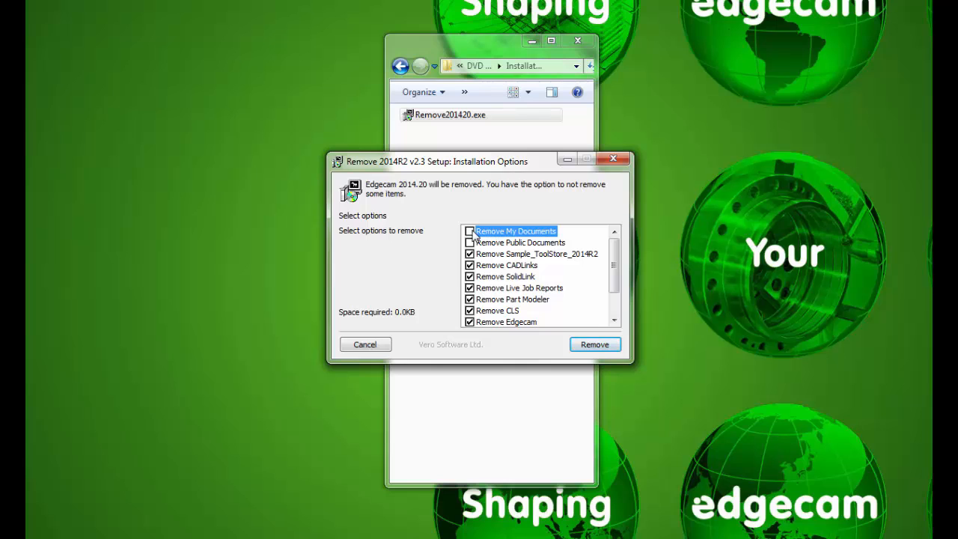
pyautogui.click(609, 162)
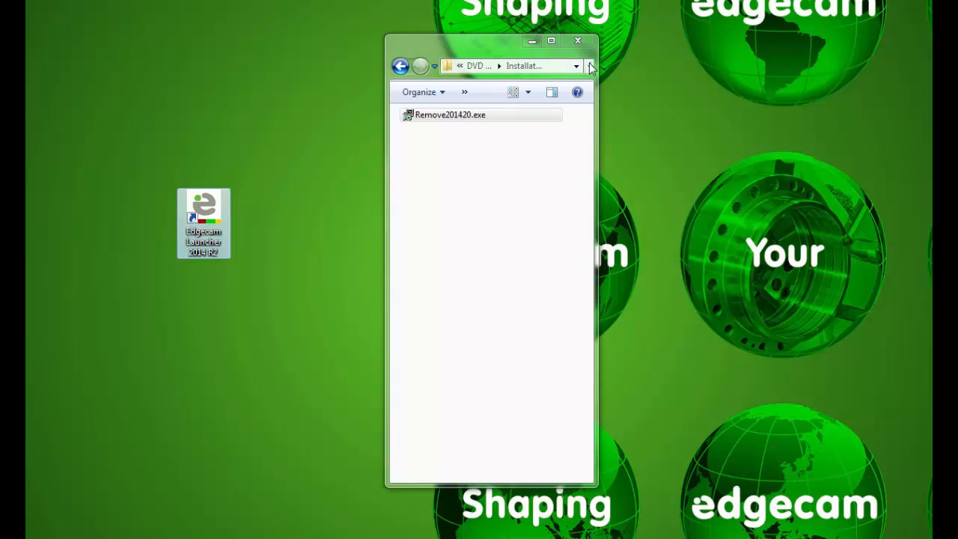
pyautogui.click(578, 41)
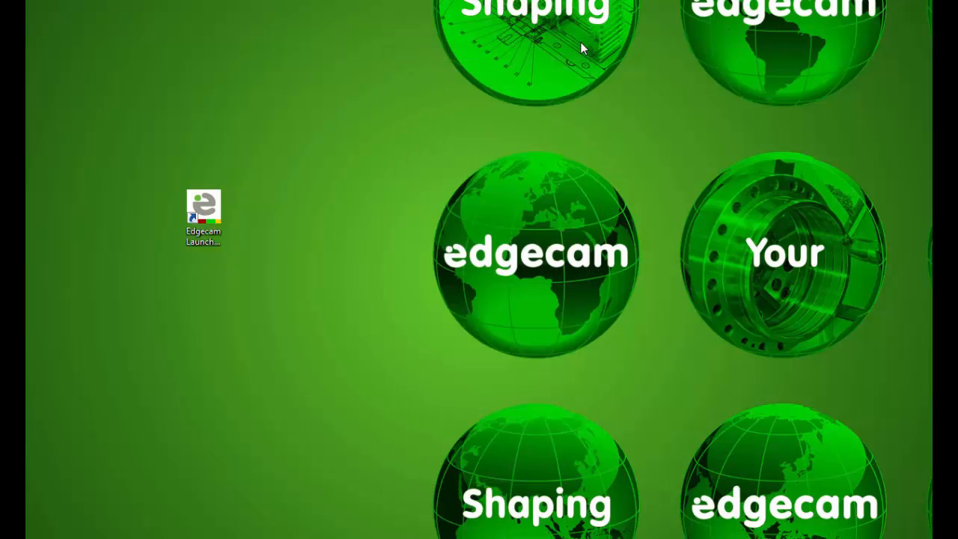
# Open Edgecam Launcher 2014 R2 from the desktop and look through all of its application pages
pyautogui.doubleClick(203, 210)
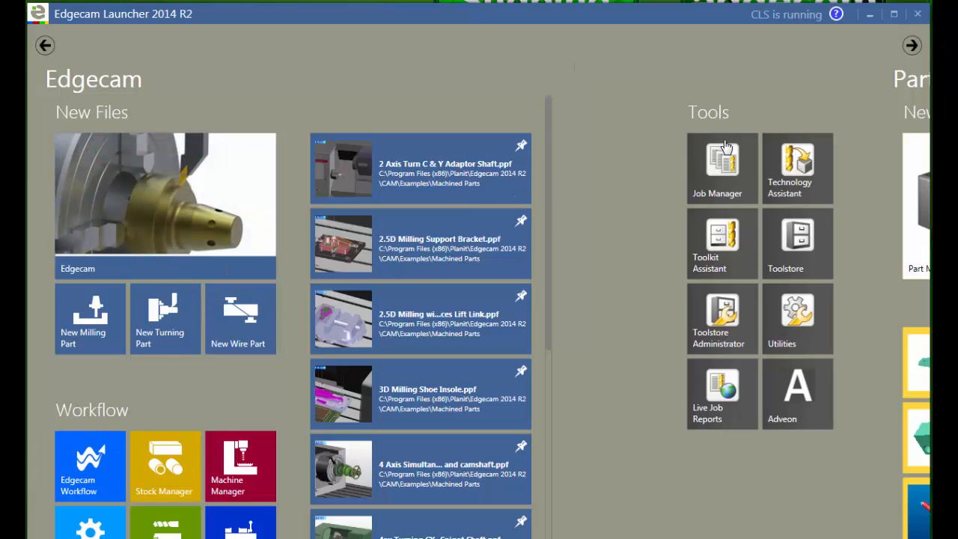
pyautogui.click(912, 45)
pyautogui.click(912, 46)
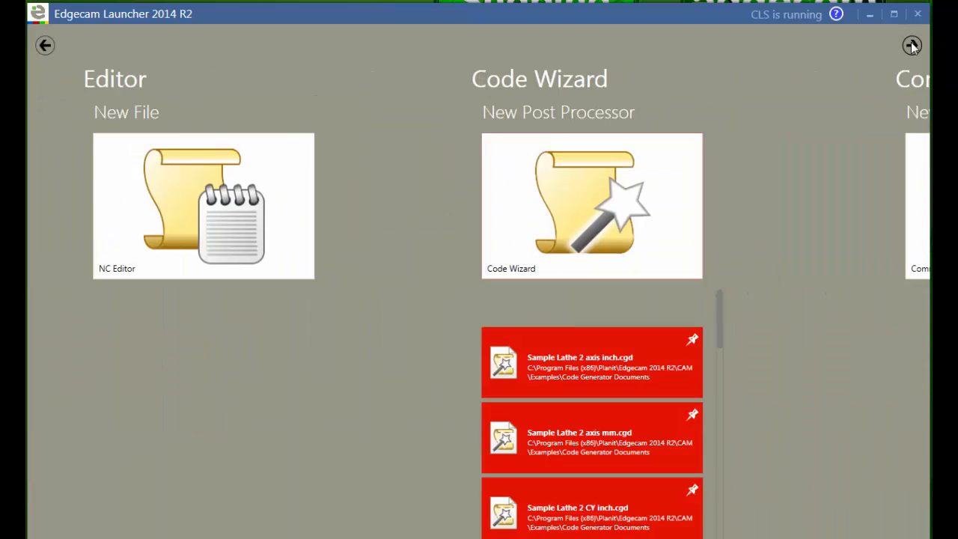
pyautogui.click(912, 46)
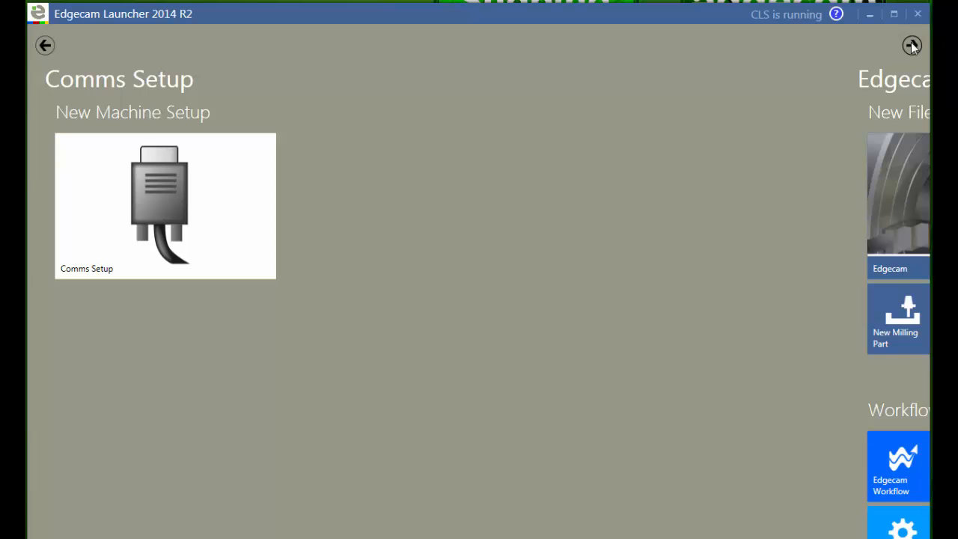
pyautogui.click(912, 46)
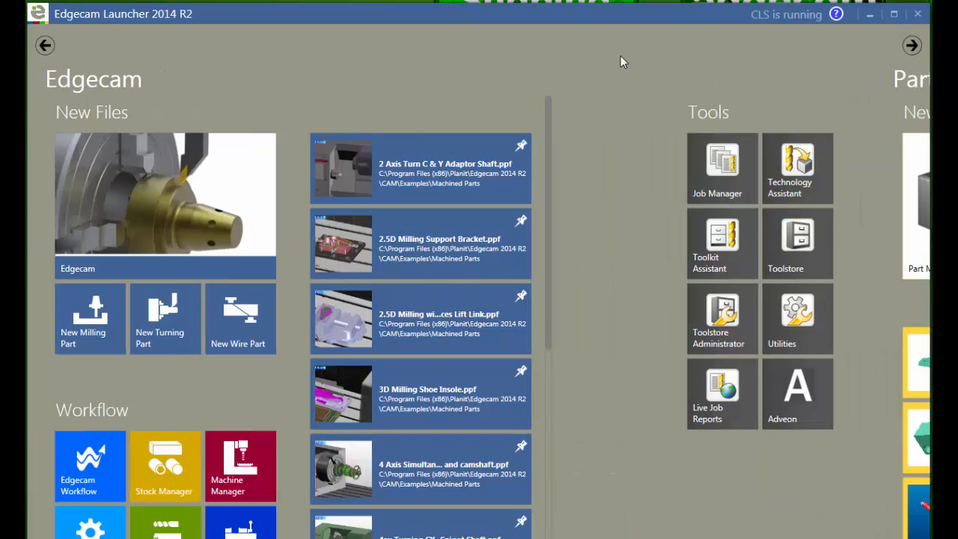
# Launch Edgecam Workflow and choose not to use the public documents folders for the ToolStore and Strategy data
pyautogui.click(81, 455)
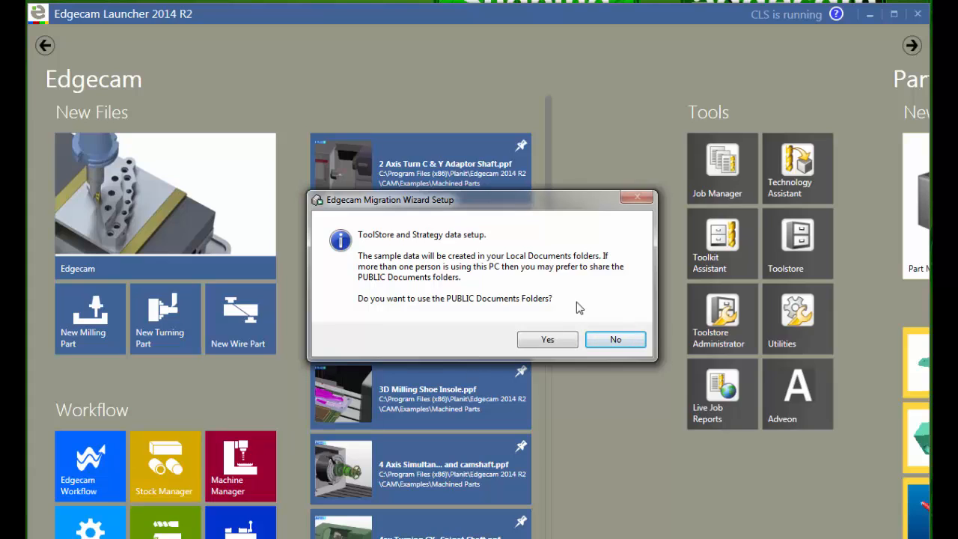
pyautogui.click(615, 339)
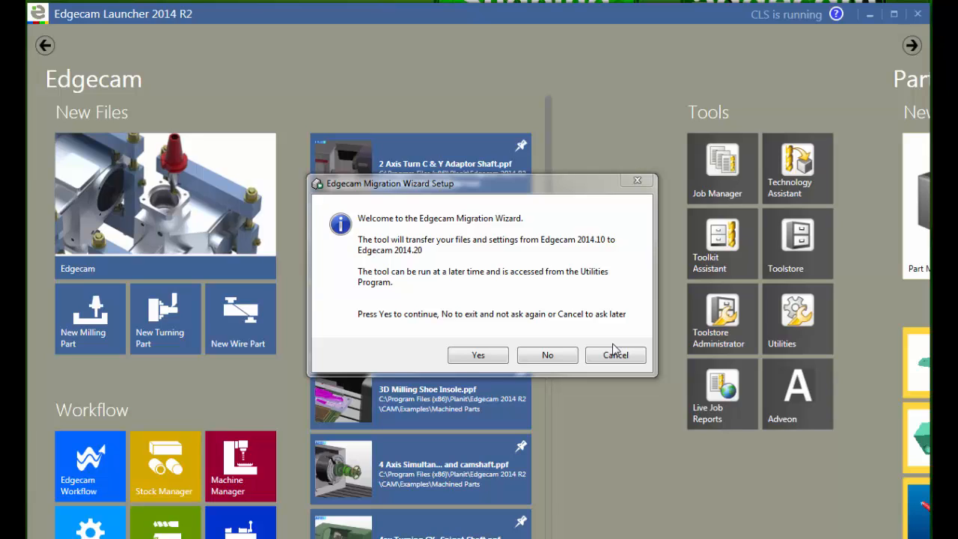
# Run the Migration Wizard to copy files from Edgecam 2014.10 to 2014.20 with the preselected file types
pyautogui.click(479, 356)
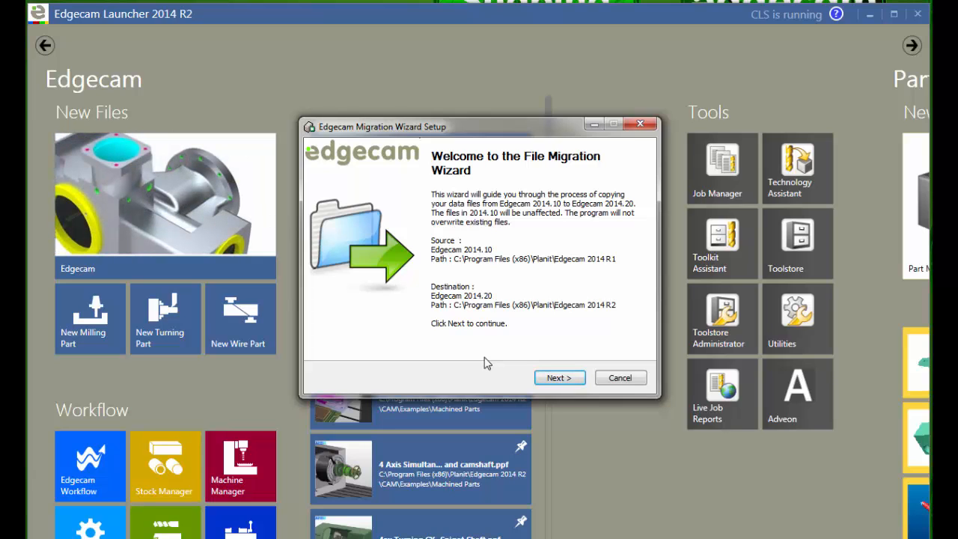
pyautogui.click(570, 380)
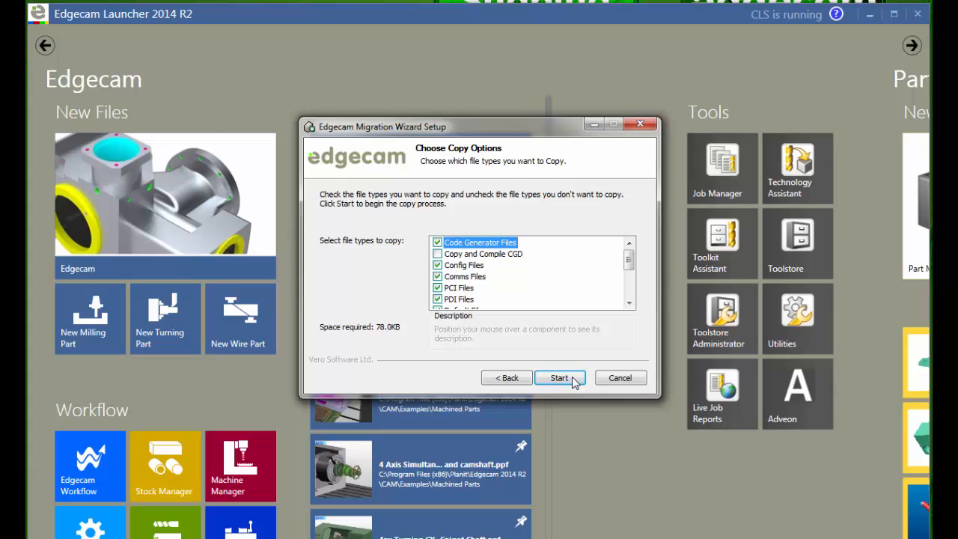
pyautogui.click(560, 378)
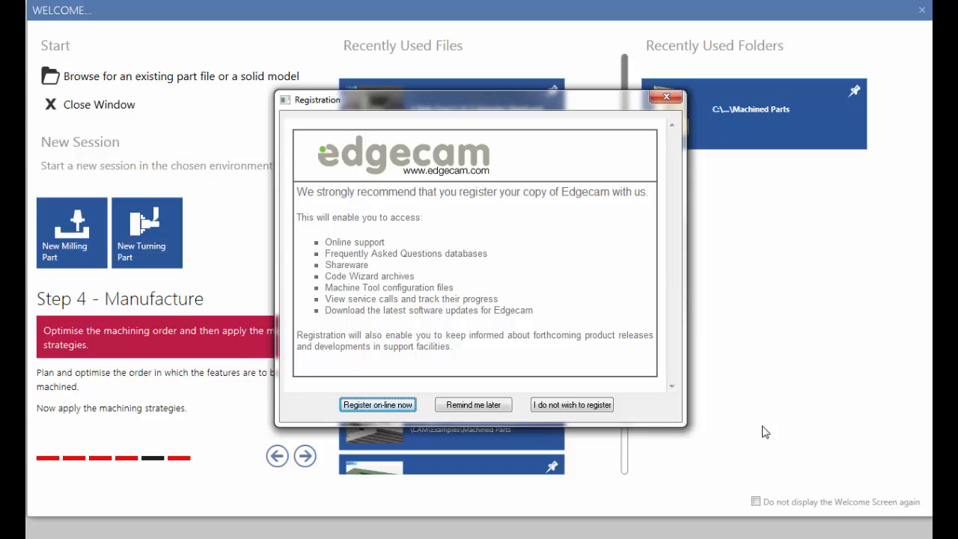
# Decline product registration and open the recent part file 2.5D Milling Support Bracket.ppf
pyautogui.click(566, 408)
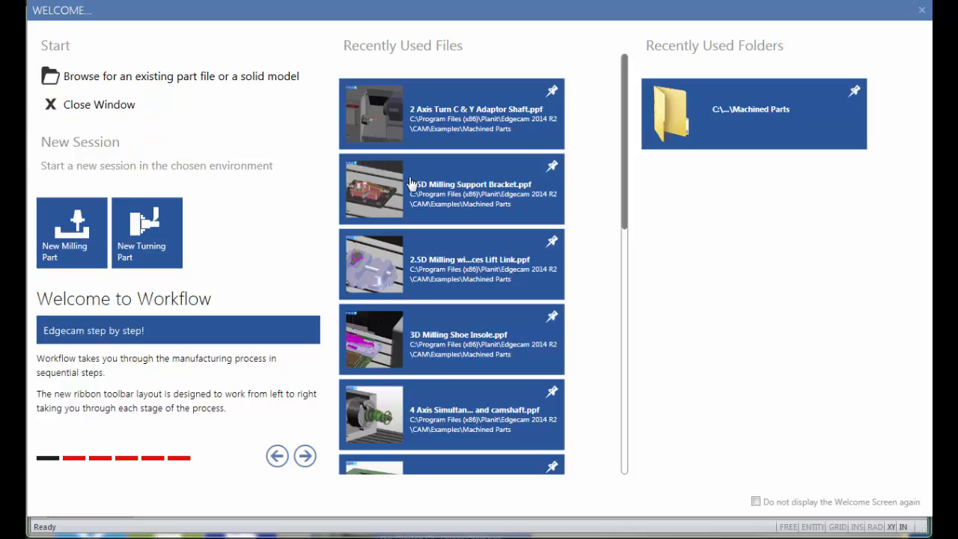
pyautogui.click(463, 203)
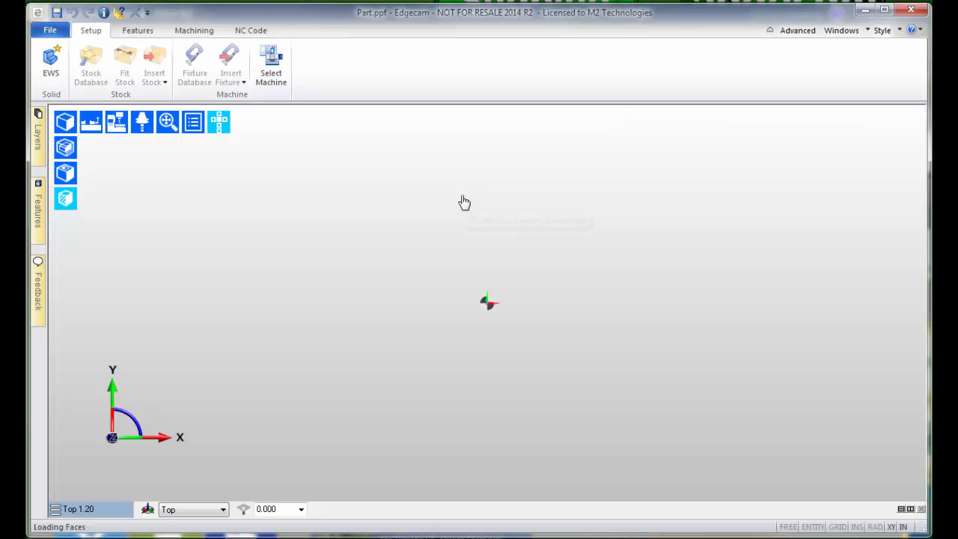